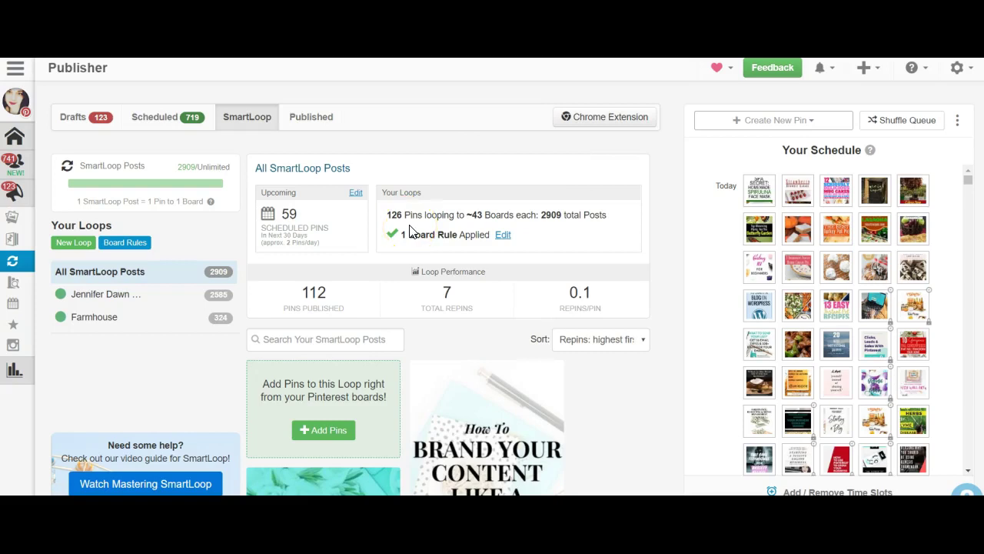
Delete the blogging loop and the Farmhouse loop from the SmartLoop list
mouse_move(407, 232)
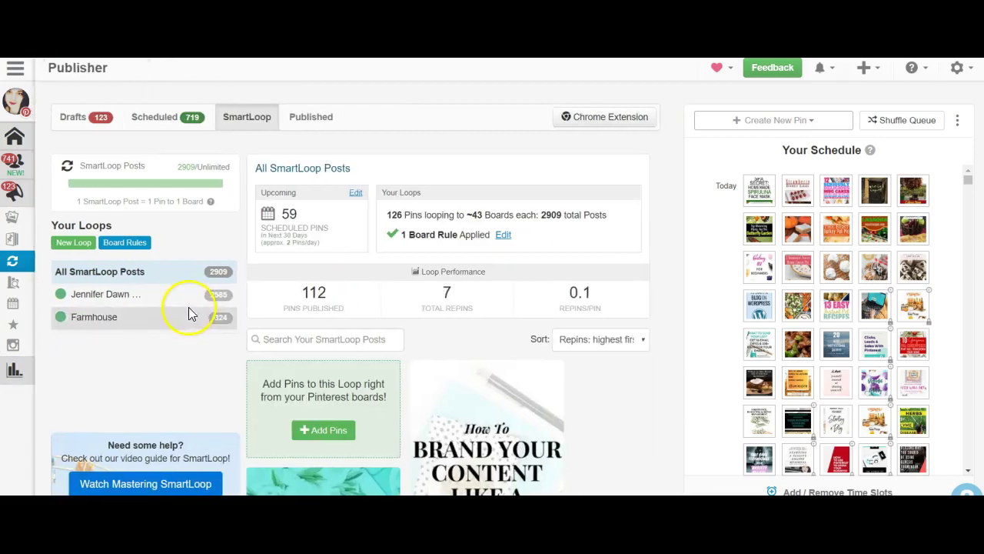
mouse_move(172, 298)
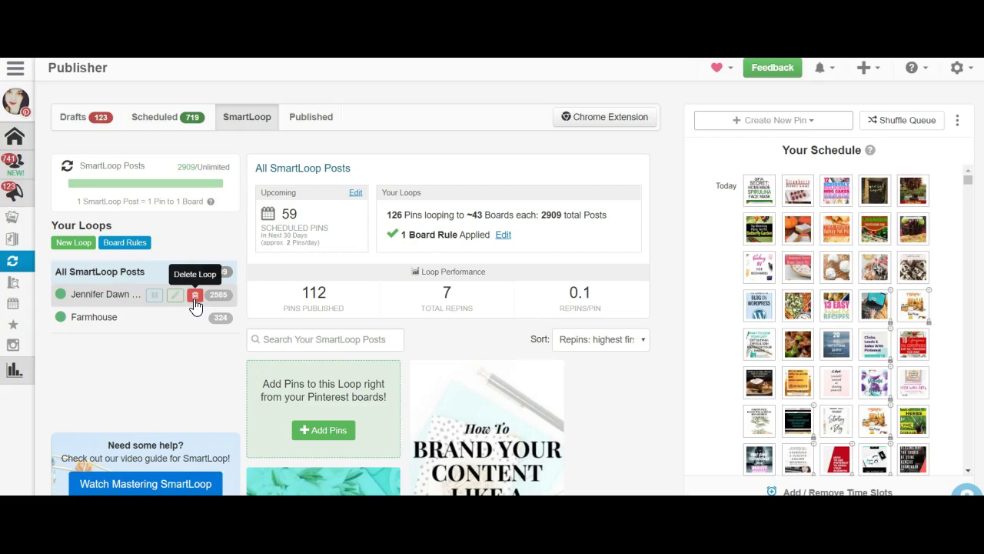
left_click(195, 296)
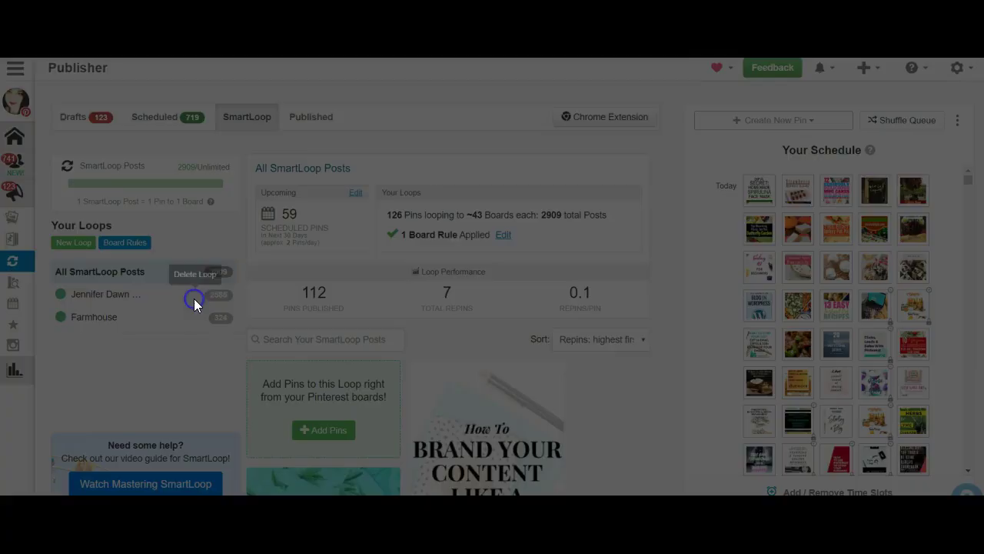
left_click(651, 255)
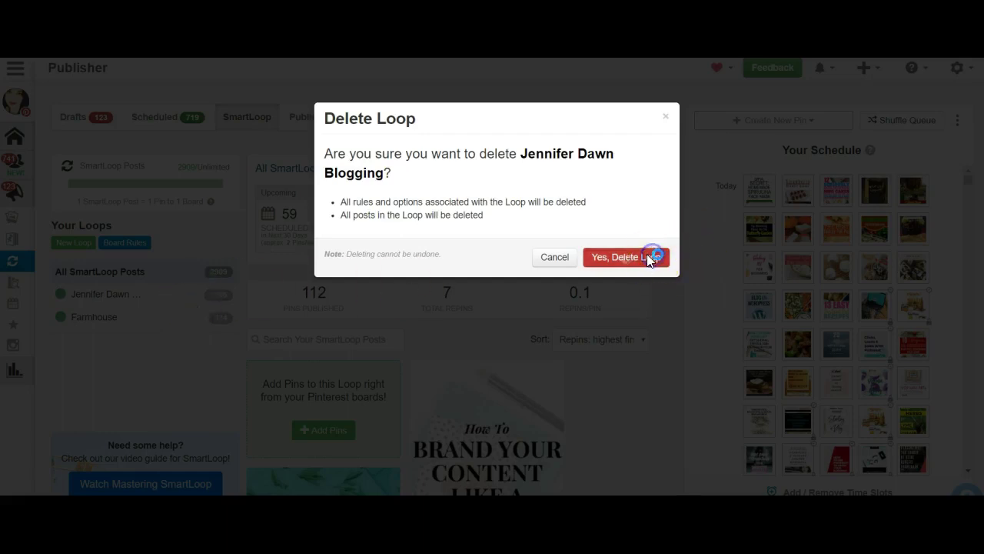
left_click(606, 265)
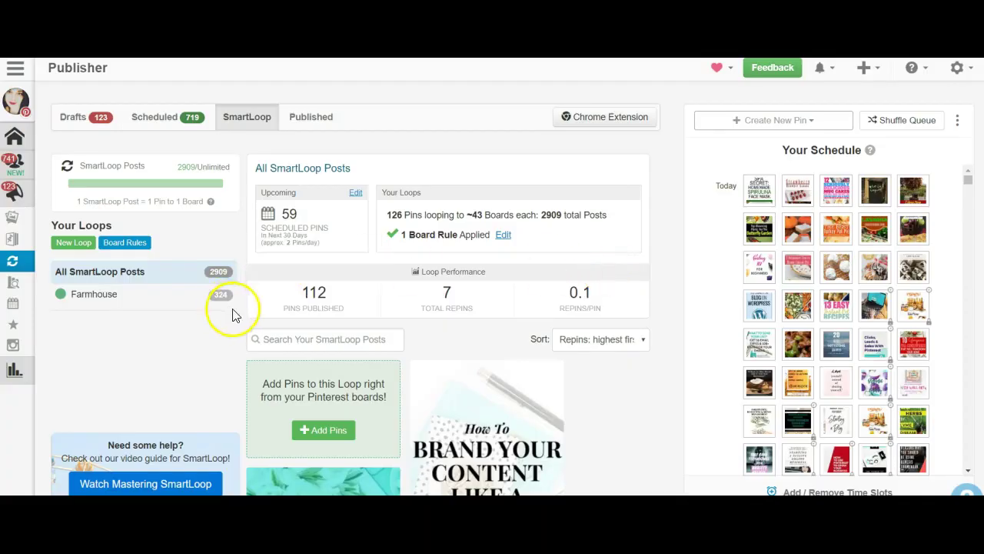
left_click(195, 297)
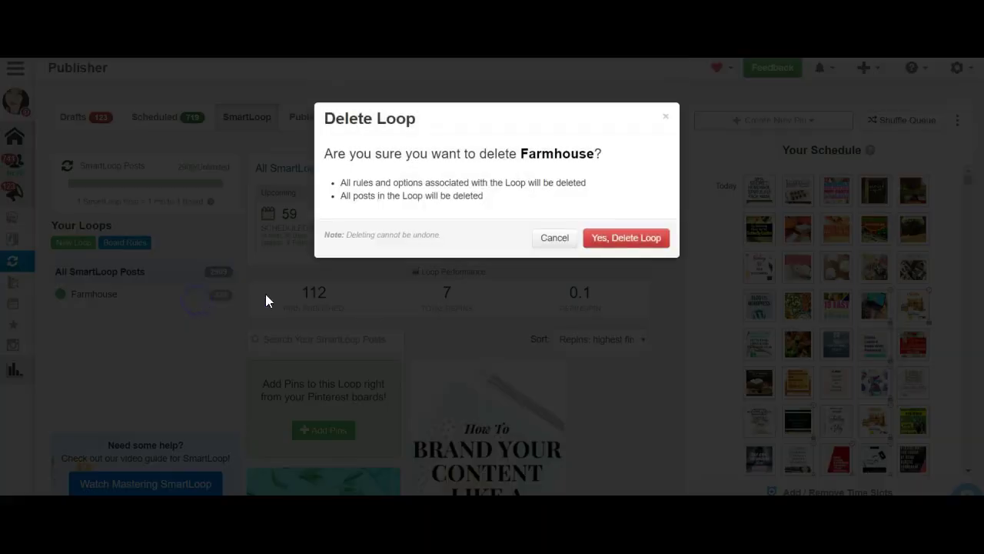
left_click(636, 243)
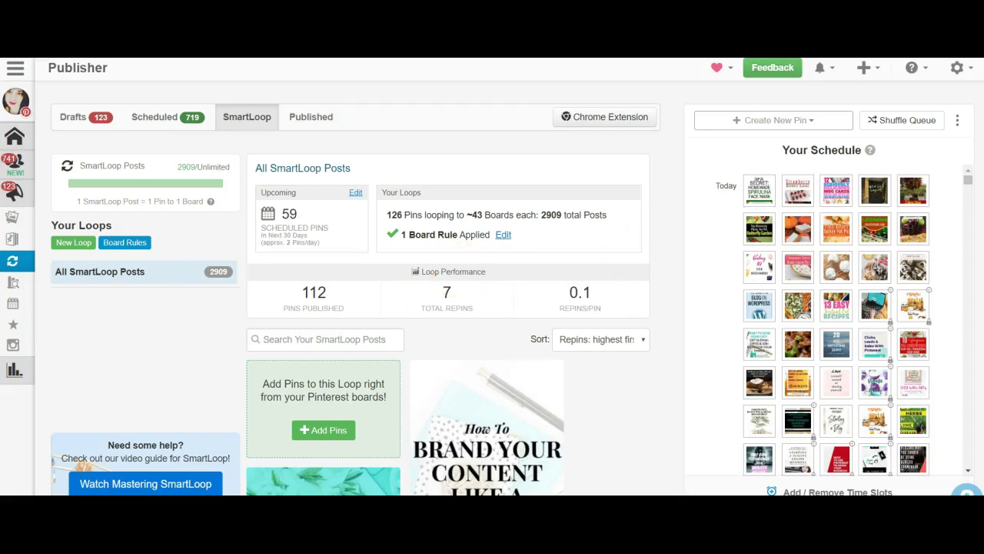
Start a new loop and name it with the blogger's name followed by "Best Pins"
left_click(82, 243)
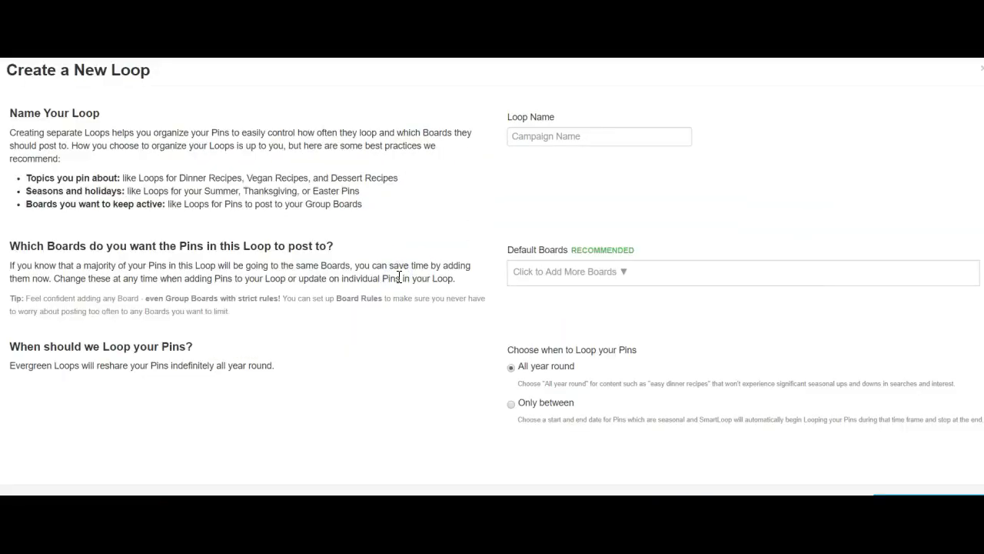
left_click(597, 134)
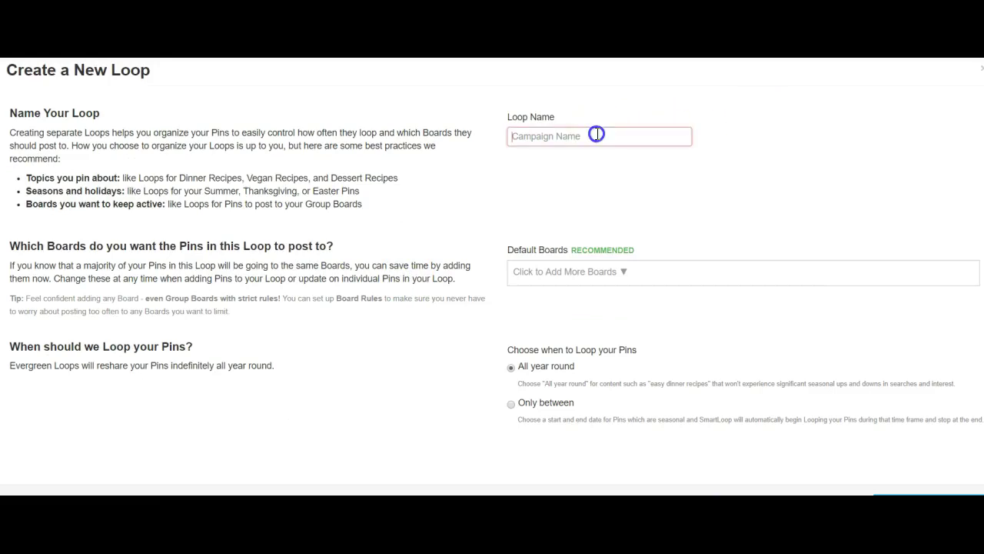
type("Jennifer Dawn Best Pins")
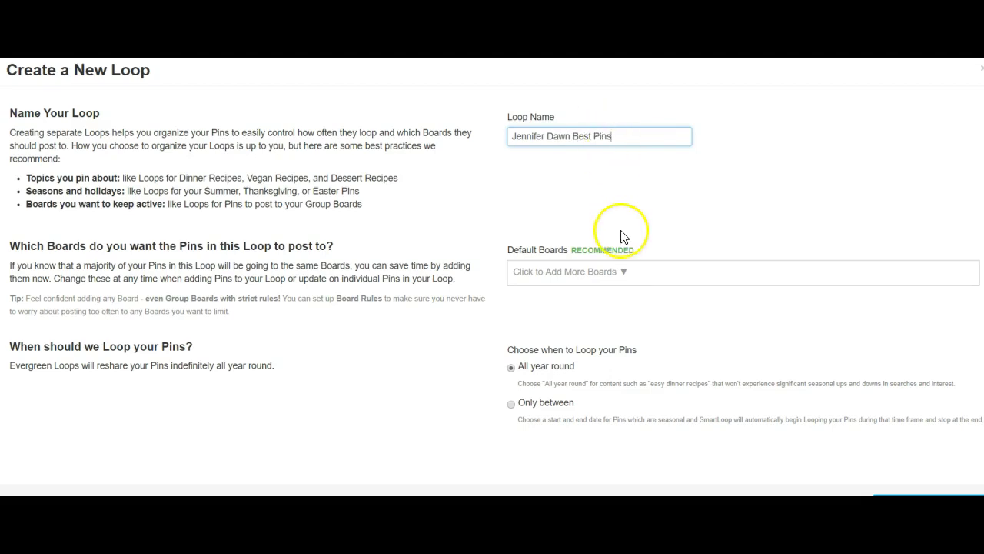
Add 22 general and blogging group boards as the loop's default boards, including Pin All The Things, Continuous Pins and Blogging Tips, and continue to pin selection
left_click(596, 274)
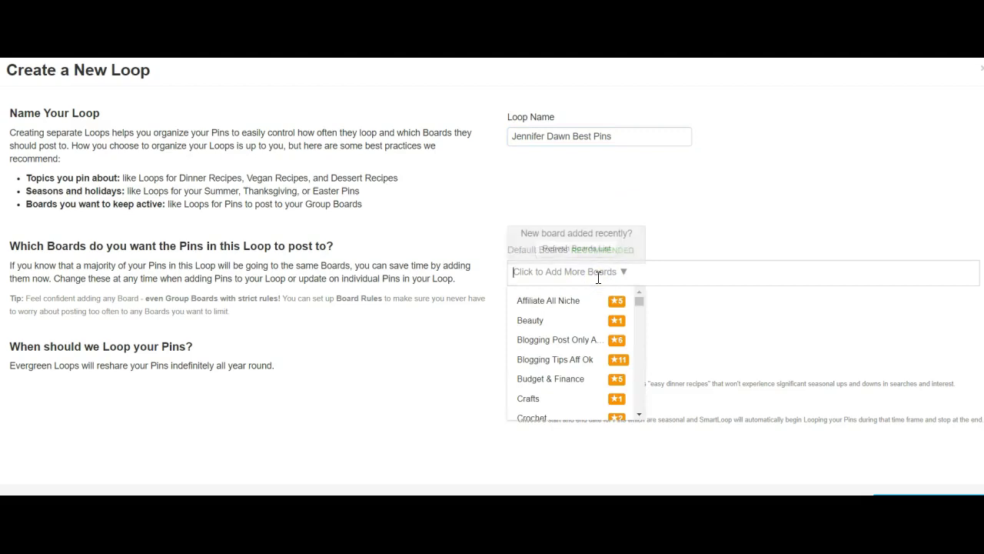
left_click(572, 301)
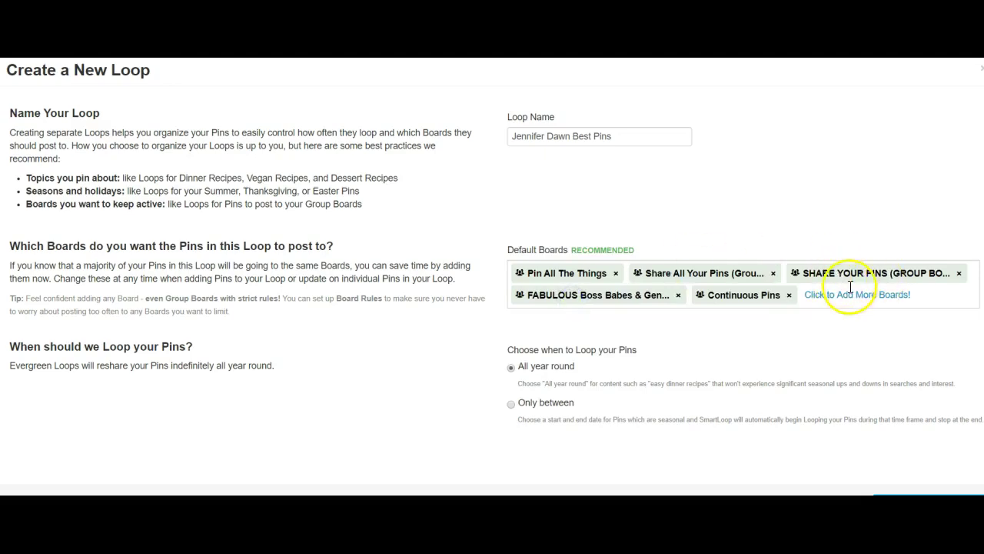
left_click(837, 295)
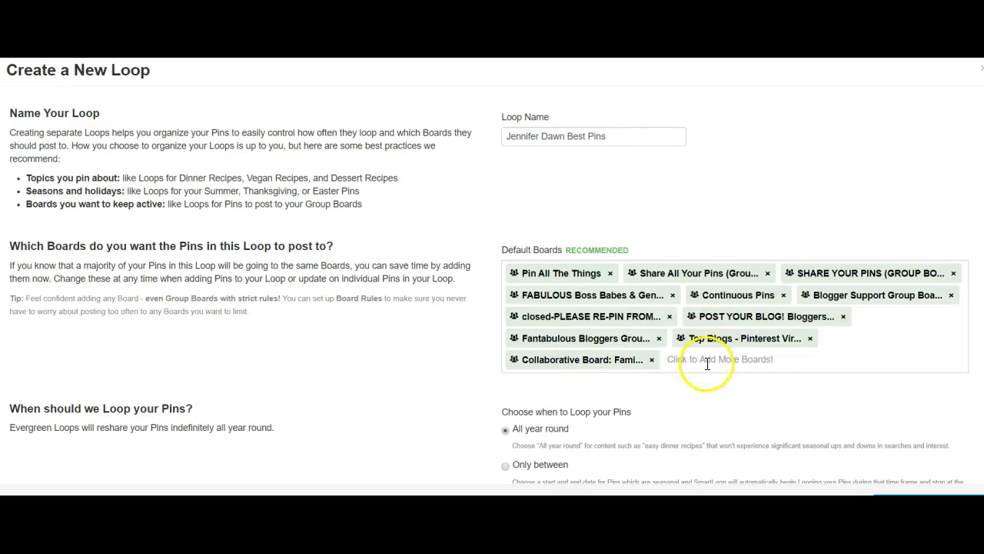
left_click(708, 363)
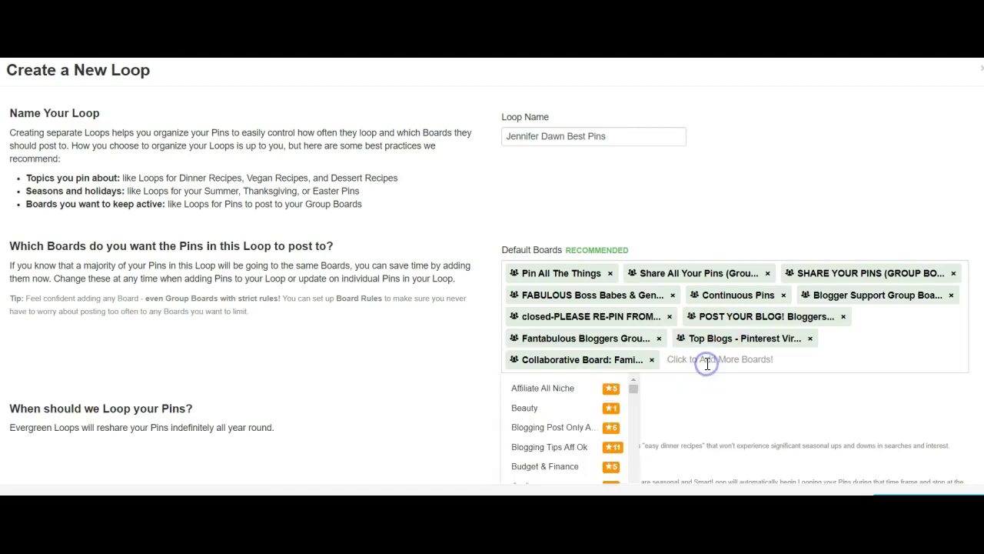
left_click(550, 447)
scroll(567, 446, "down", 2)
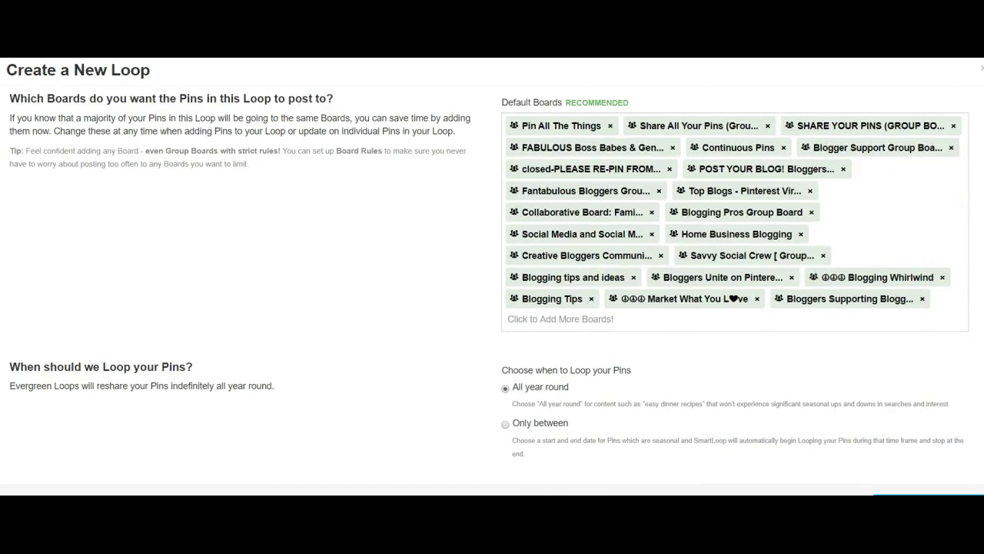
scroll(492, 284, "up", 1)
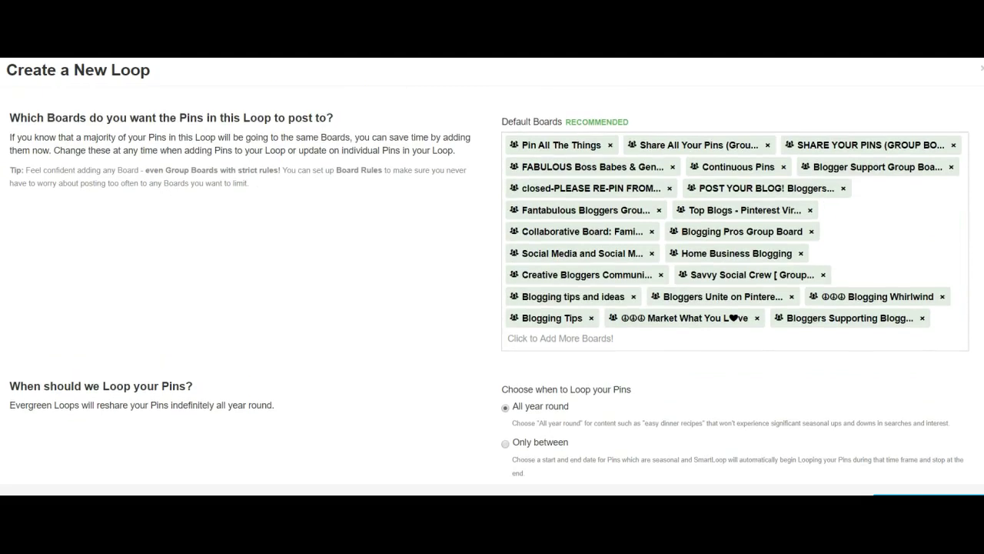
scroll(492, 284, "up", 3)
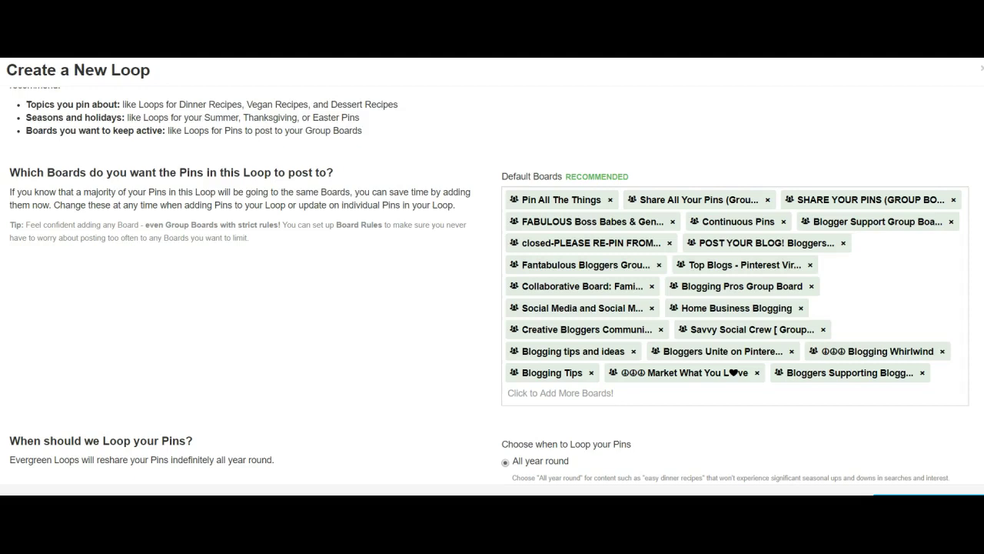
scroll(493, 284, "up", 1)
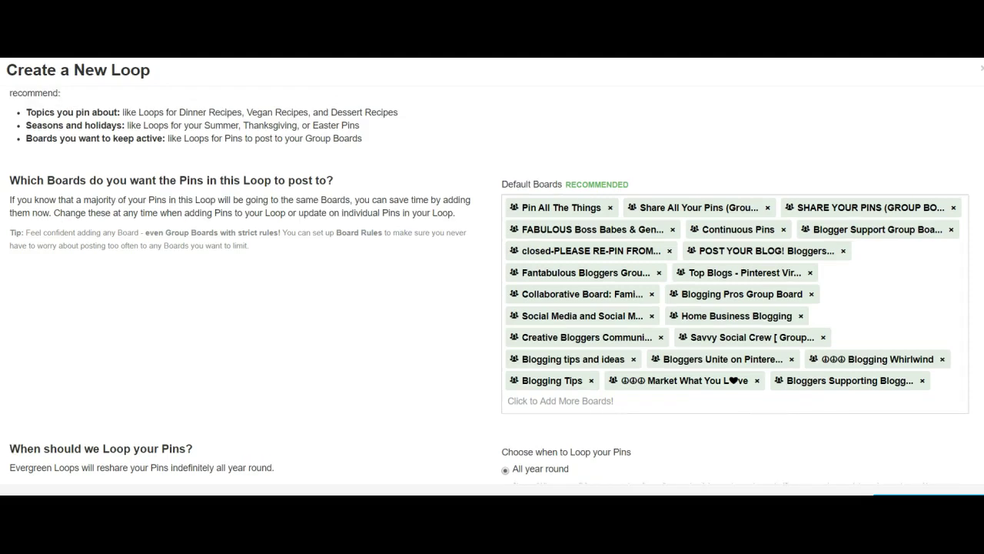
scroll(977, 369, "down", 4)
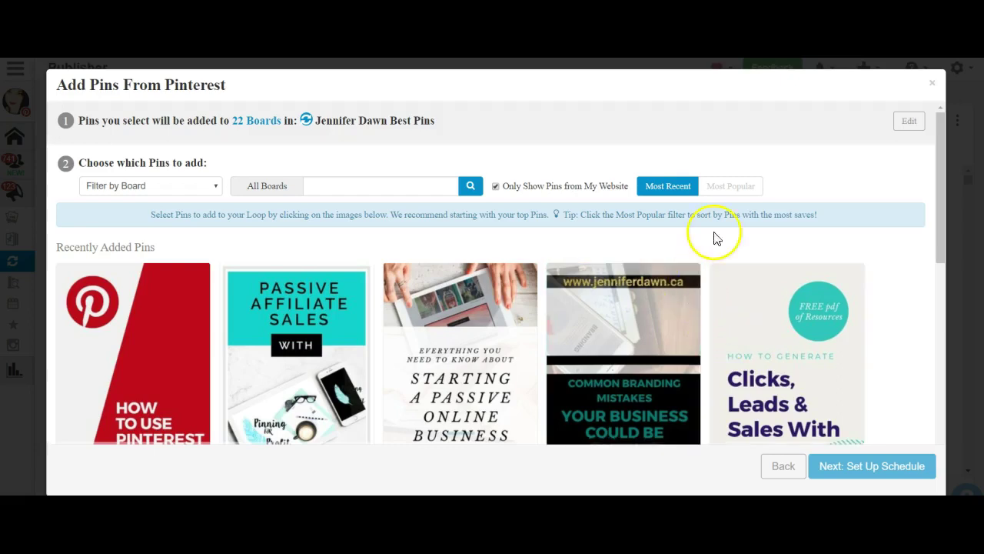
Sort the pins by Most Popular and select all five pins in the first row, from Tailwind vs BoardBooster to the blog growth tools pin
left_click(741, 189)
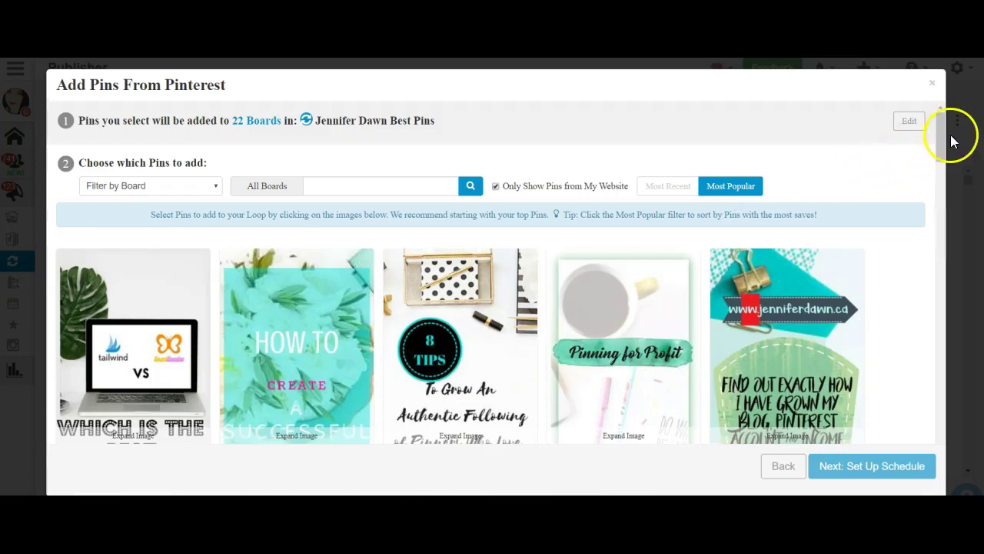
mouse_move(946, 133)
left_mouse_down()
mouse_move(942, 174)
mouse_move(941, 151)
left_mouse_up()
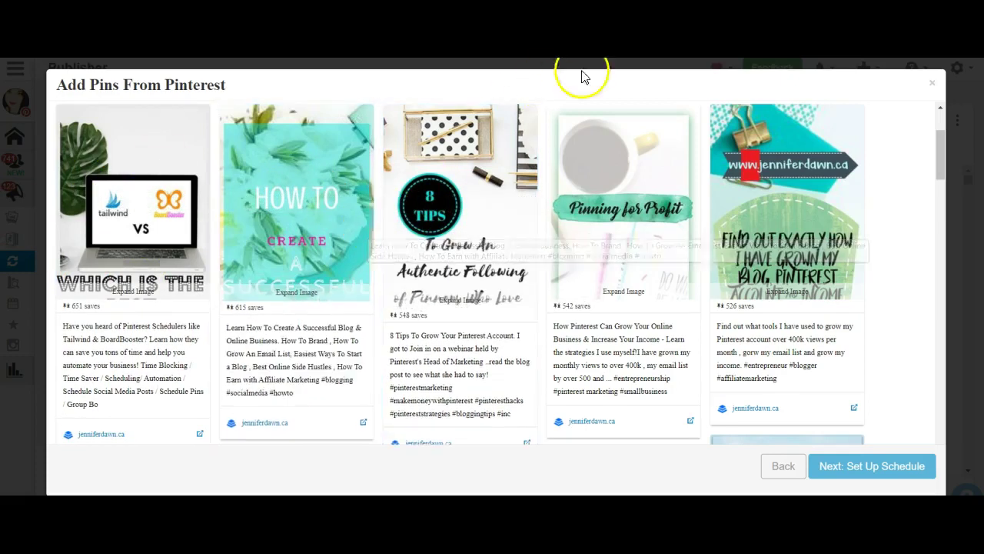
mouse_move(943, 152)
left_mouse_down()
mouse_move(940, 176)
mouse_move(941, 158)
left_mouse_up()
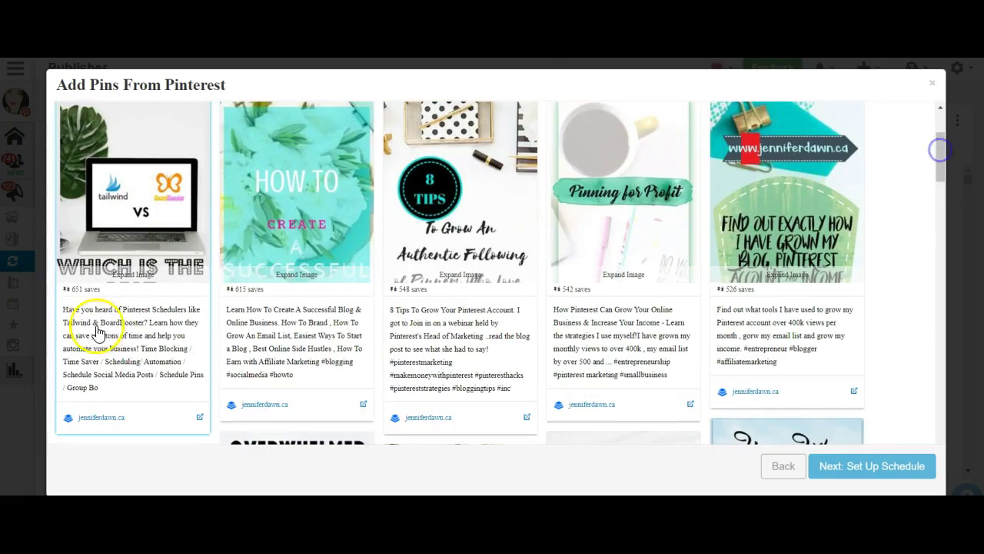
left_click(129, 192)
left_click(308, 184)
left_click(476, 180)
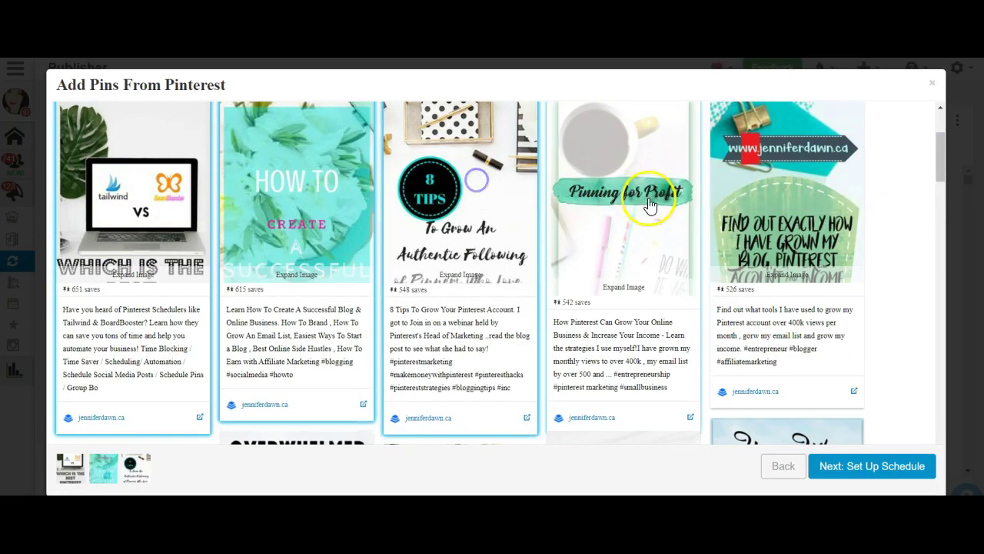
left_click(650, 206)
left_click(829, 165)
Select the "5 Things to Focus On For An Abundant New Year" pin and the "Your Vibe Attracts Your Tribe" pin
left_click_drag(945, 149, 941, 196)
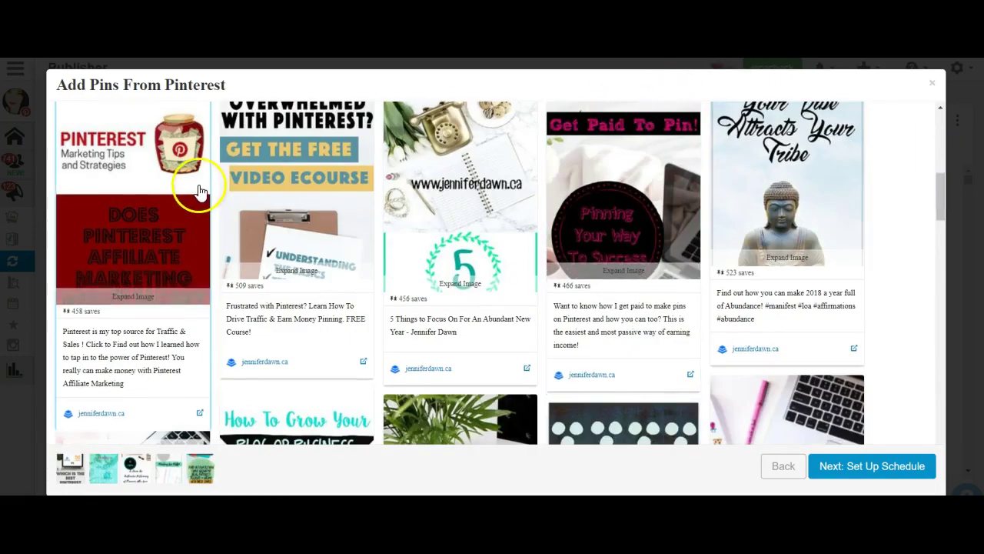
left_click(154, 202)
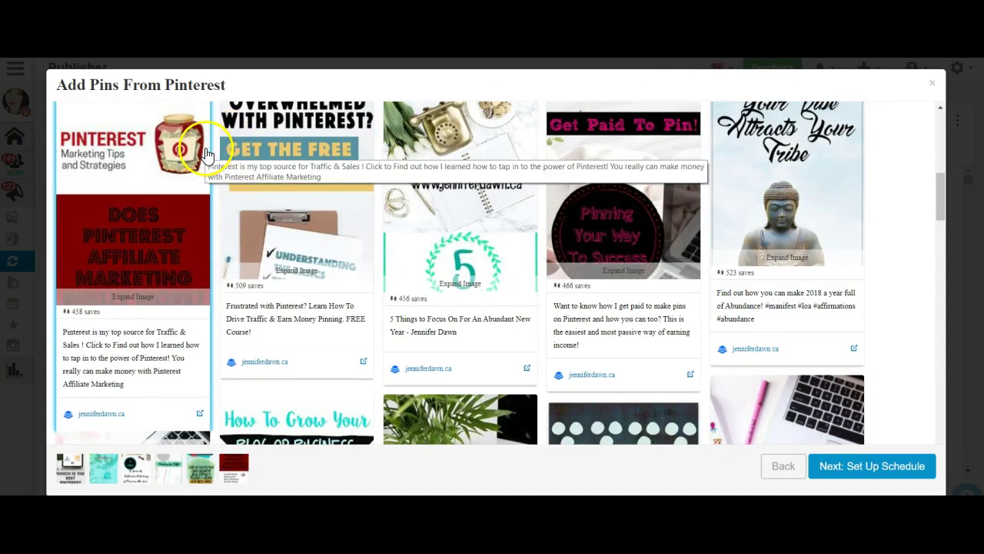
left_click(165, 259)
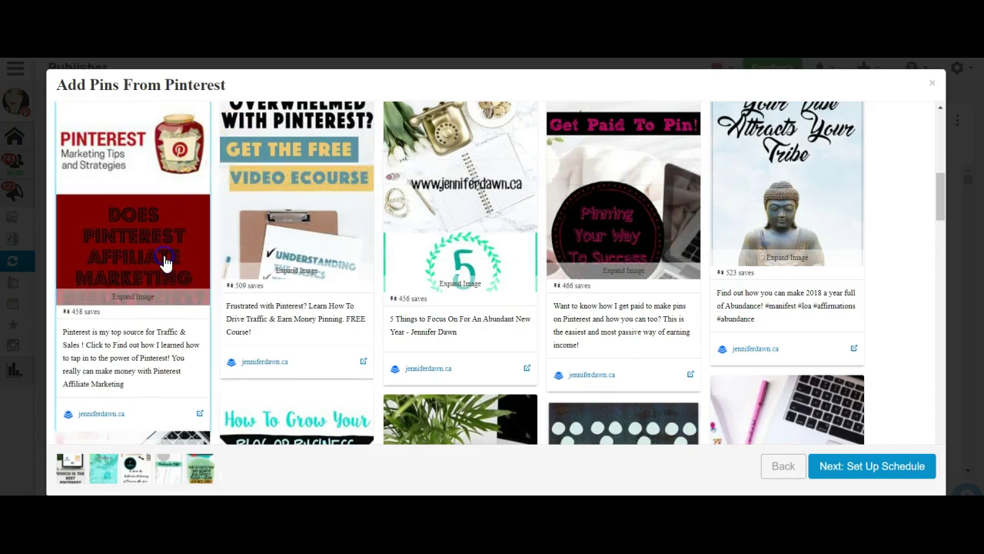
left_click(491, 224)
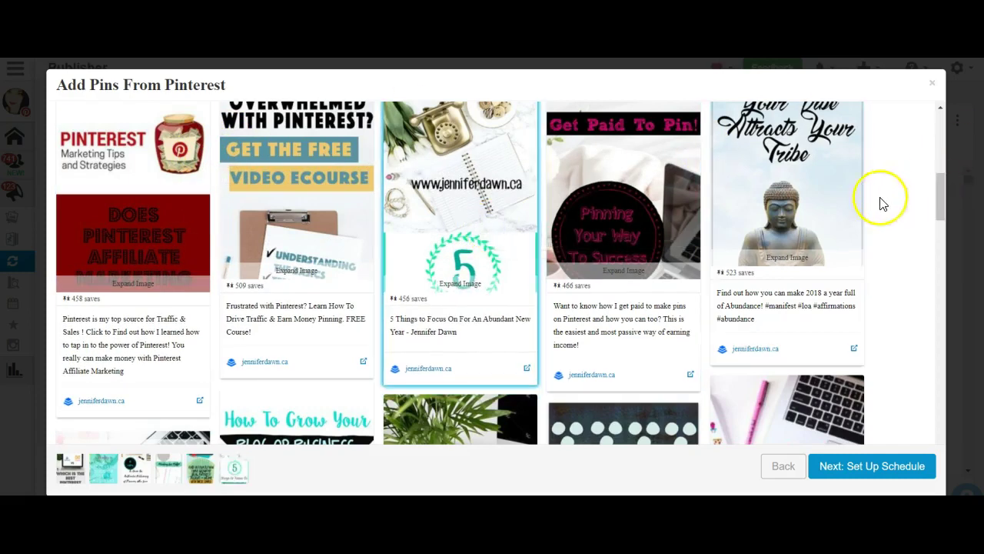
left_click(832, 222)
Select the pins about increasing website views by almost 500 %, growing a blog or business quickly, and the 1 tragic mistake
left_click_drag(948, 194, 945, 235)
left_click(106, 180)
left_click(264, 190)
left_click(856, 176)
Select the "Legendary Entrepreneurs" digital business pin and the "How To Run A Successful Blog or Business" pin
left_click(937, 261)
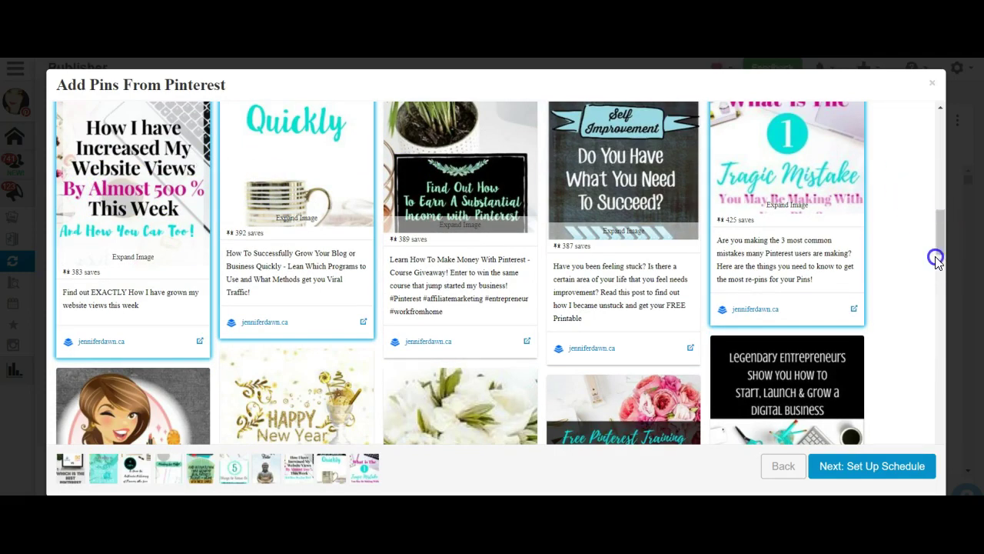
mouse_move(938, 240)
left_mouse_down()
mouse_move(938, 265)
mouse_move(938, 256)
left_mouse_up()
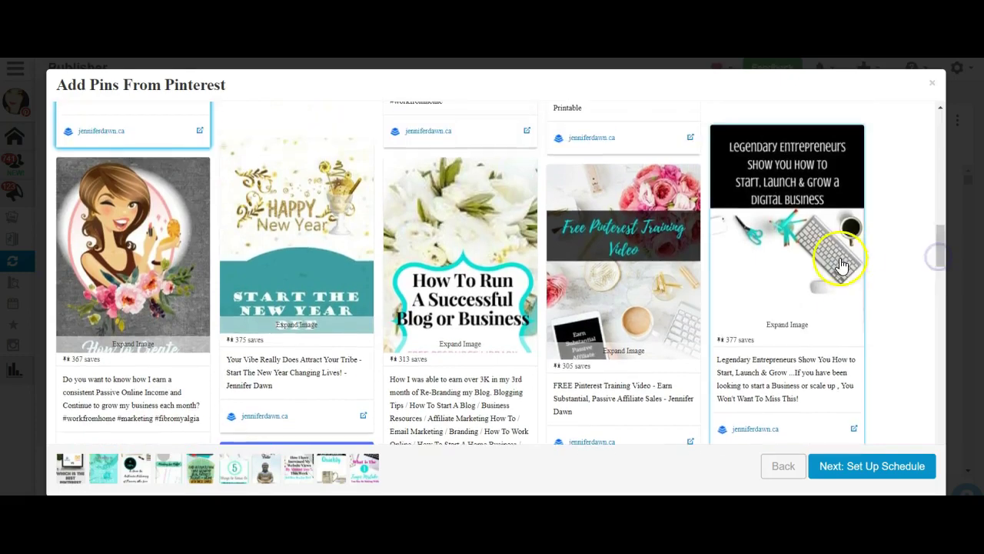
left_click(786, 262)
left_click(437, 273)
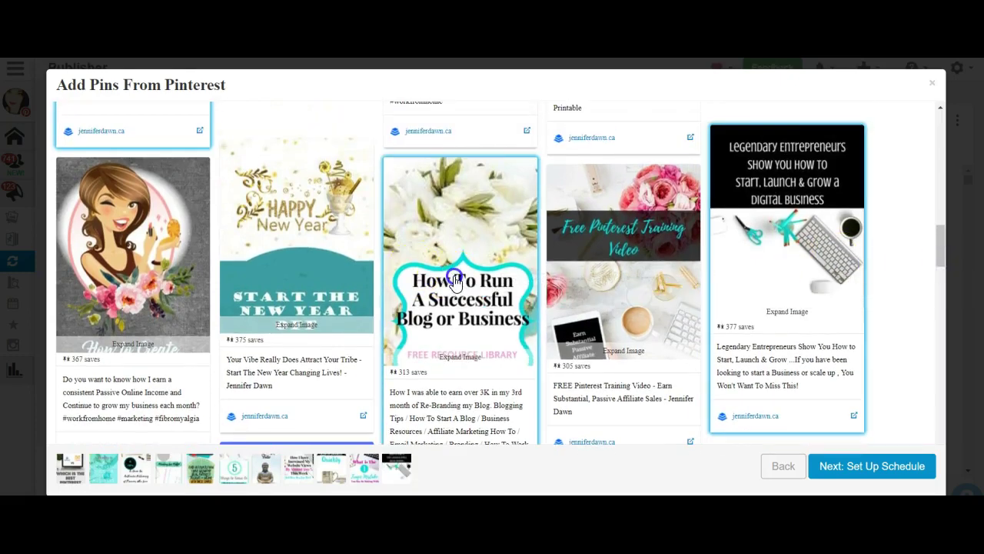
Select the "Growing Your Business With Pinterest", "Work From Home Super Bundle" and "Create a Sustainable, Income-Producing Online Business" pins
left_click_drag(941, 249, 936, 288)
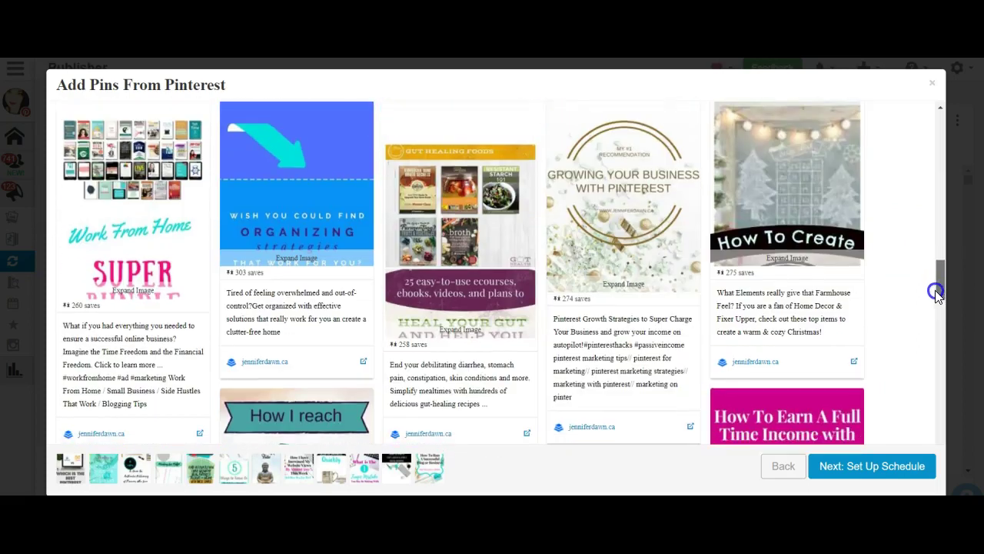
left_click(621, 208)
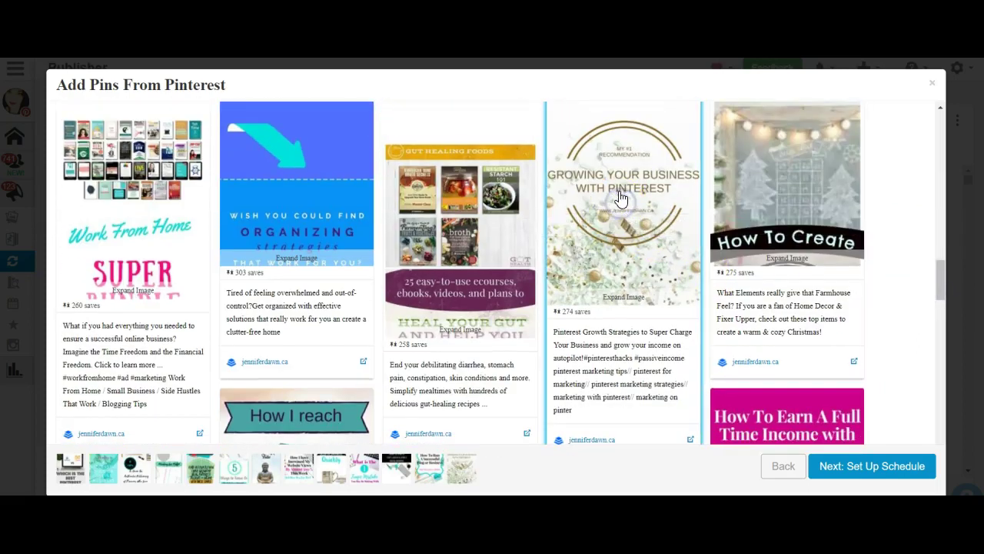
left_click_drag(942, 277, 942, 289)
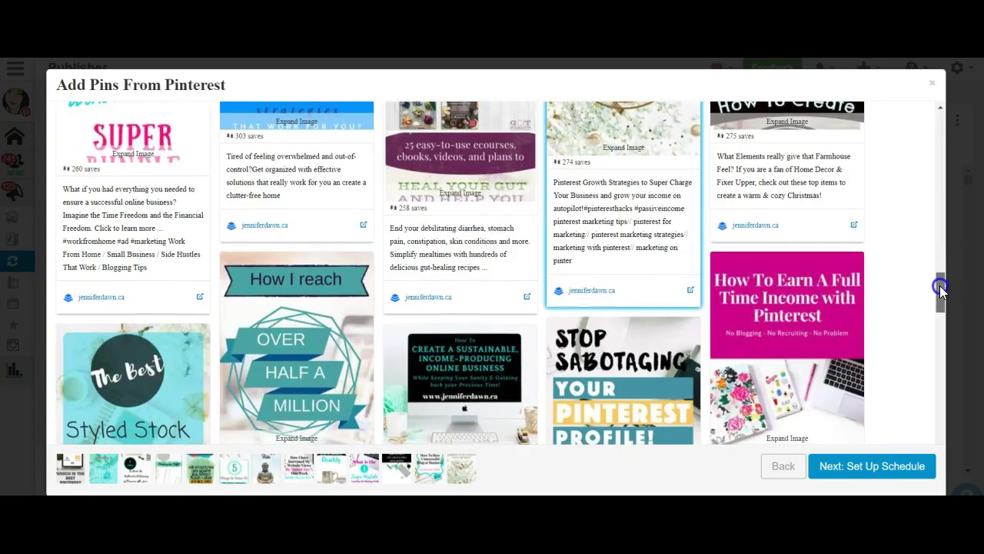
left_click(127, 123)
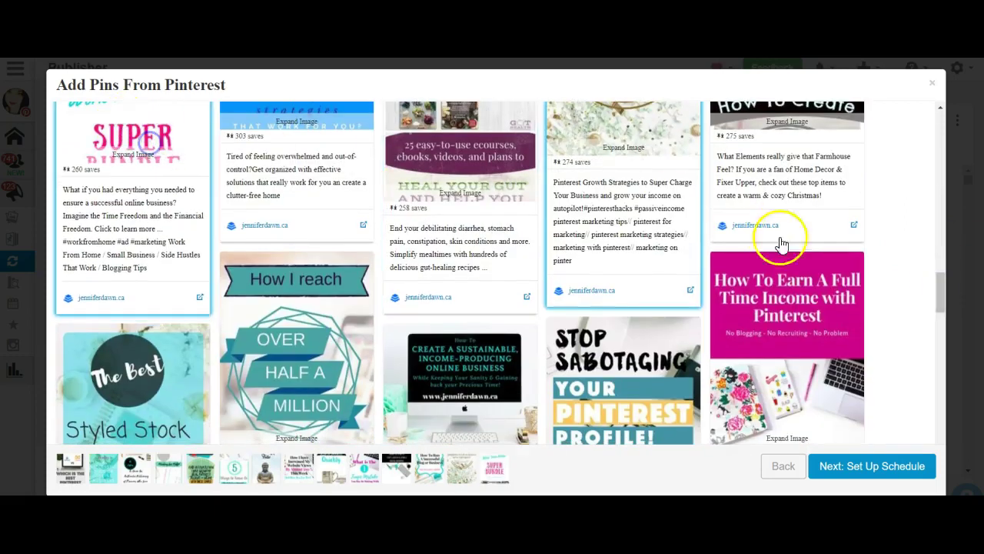
left_click(505, 385)
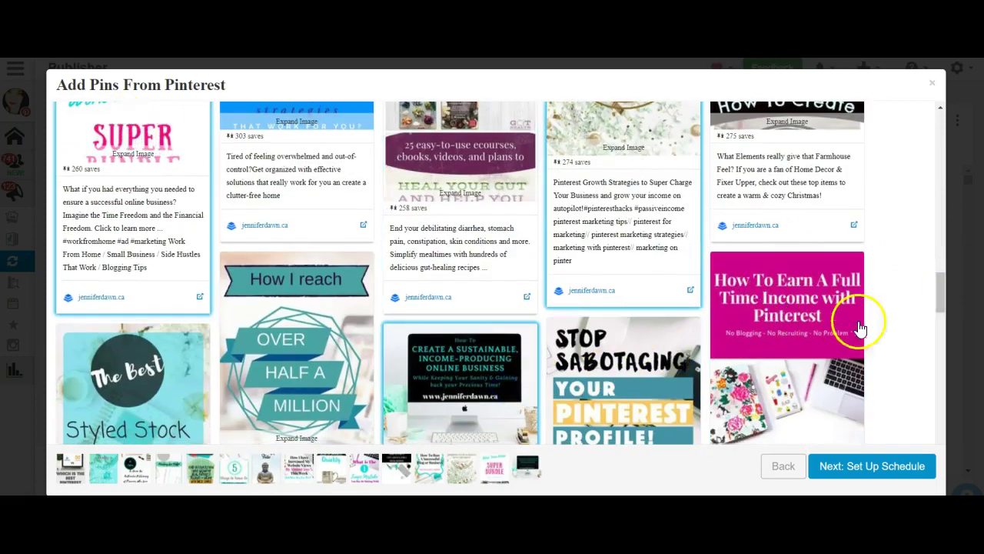
Select the pin about 15 of the best affiliate programs and proceed to the schedule setup
left_click_drag(942, 292, 925, 336)
left_click(146, 246)
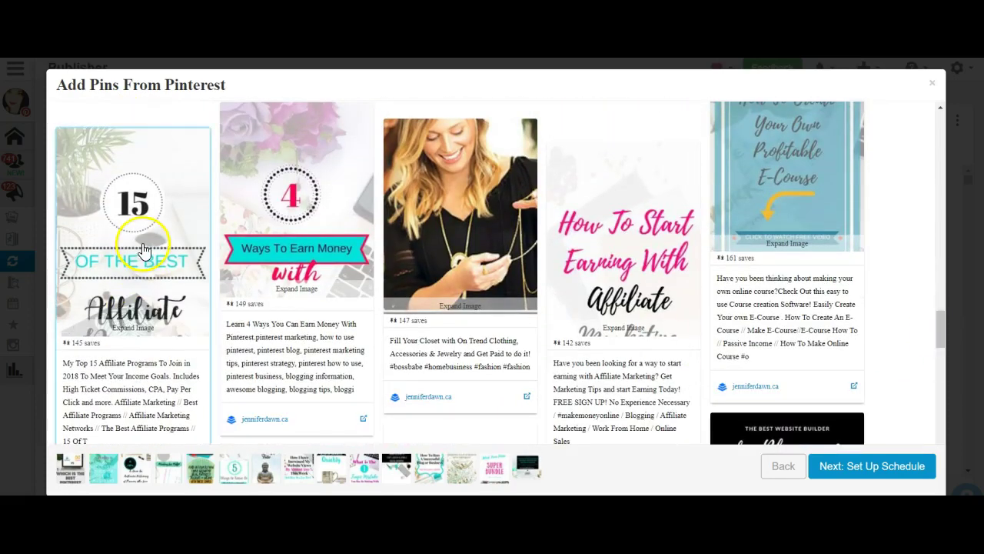
left_click(880, 468)
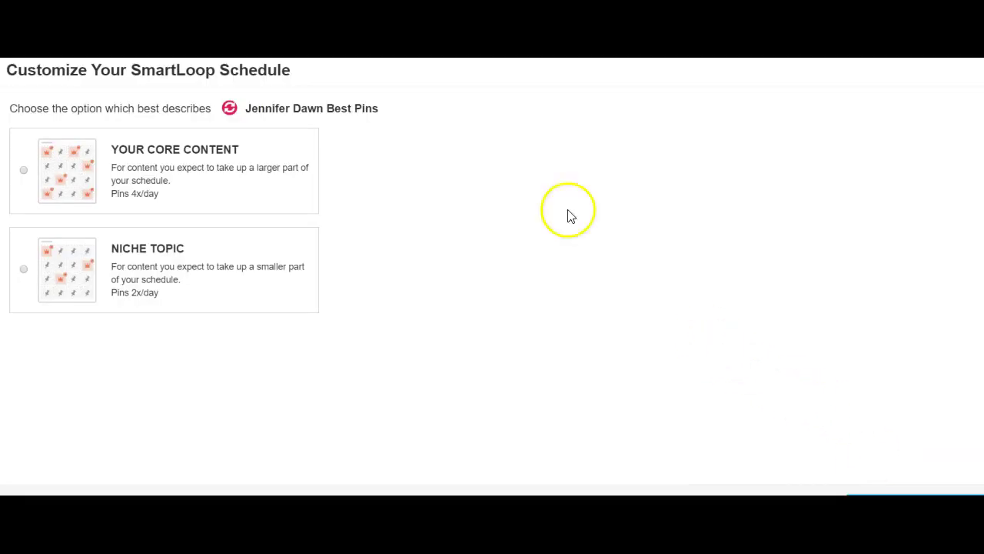
Schedule the loop as Your Core Content, pinning 4 times per day, and continue to the board rules
left_click(123, 200)
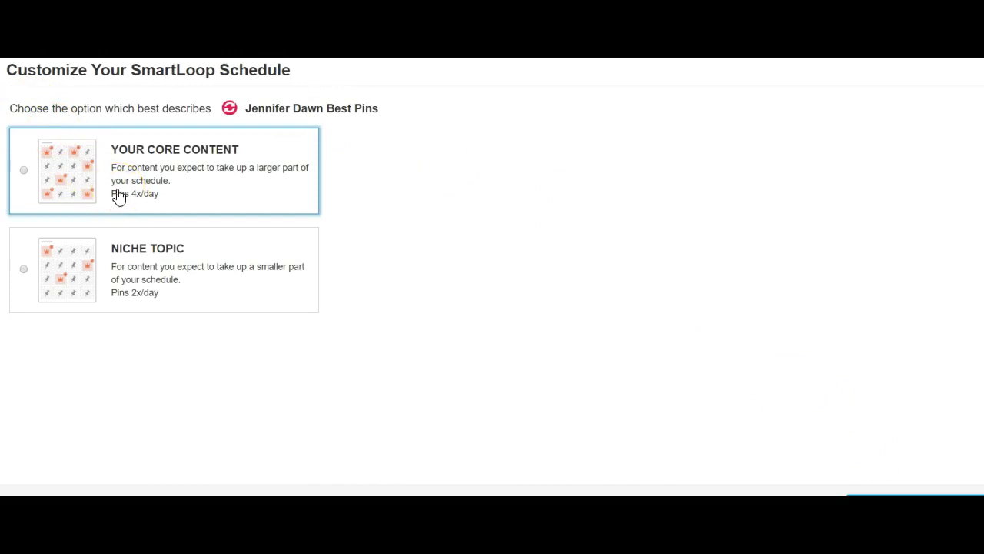
left_click(119, 196)
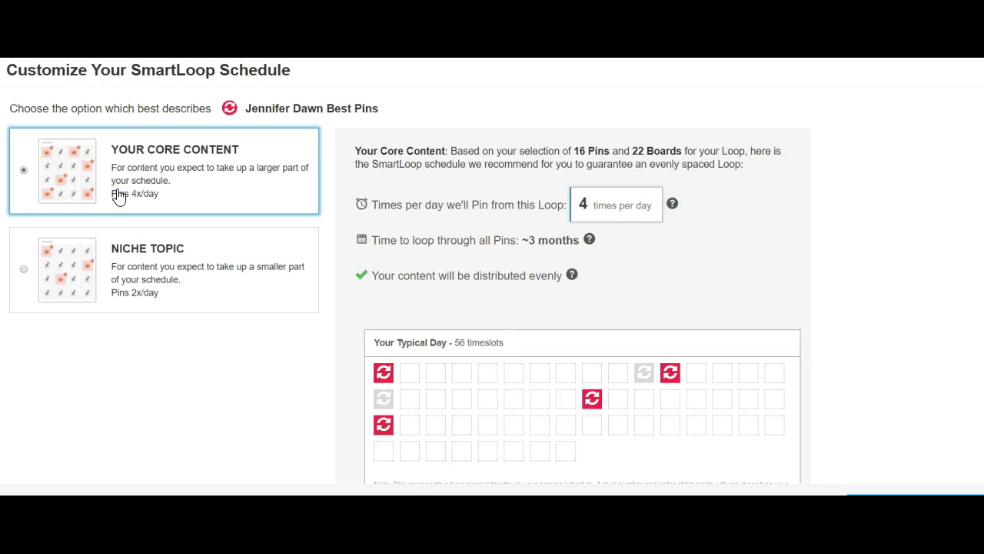
left_click(174, 207)
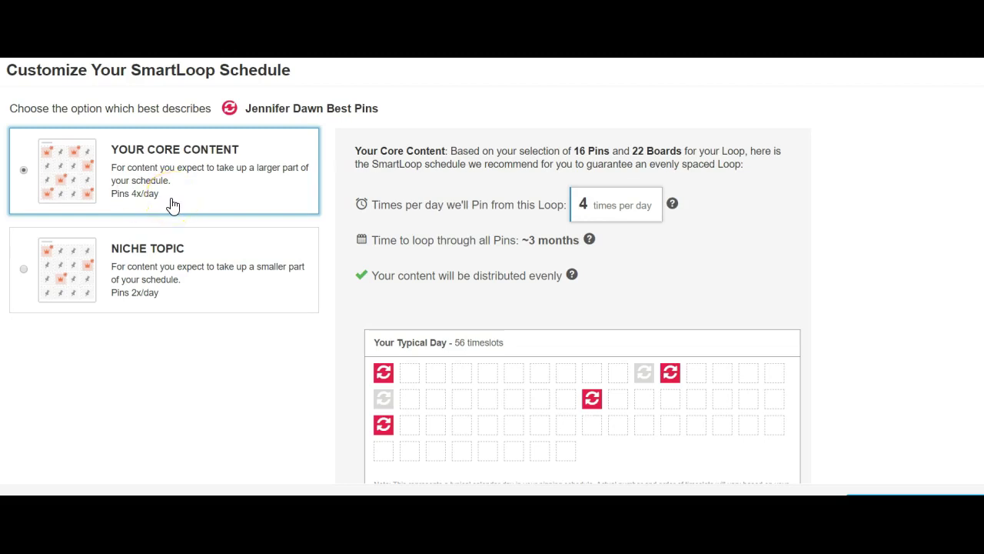
left_click(602, 141)
scroll(602, 141, "down", 2)
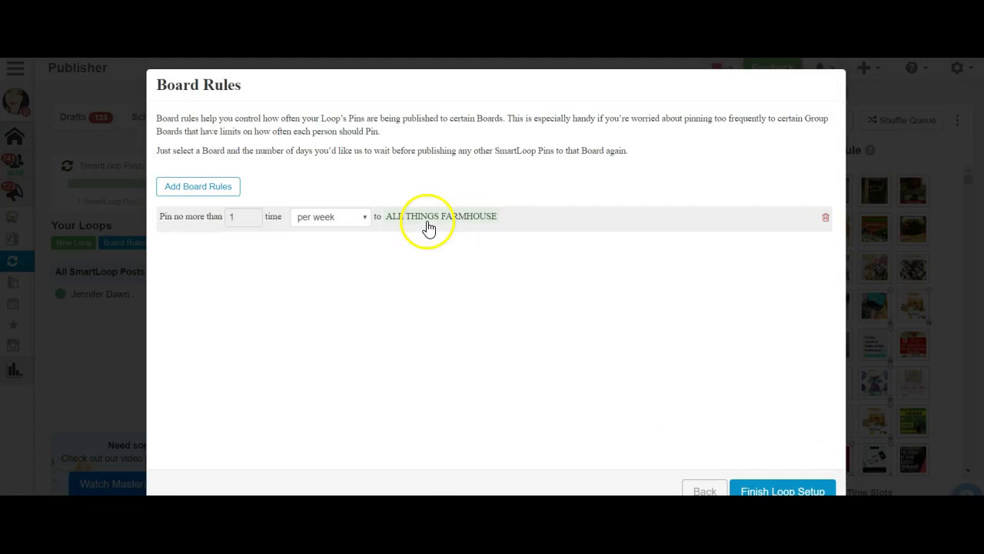
Remove the ALL THINGS FARMHOUSE board rule and add rules limiting the blogging group boards to 1 pin every month
left_click(826, 219)
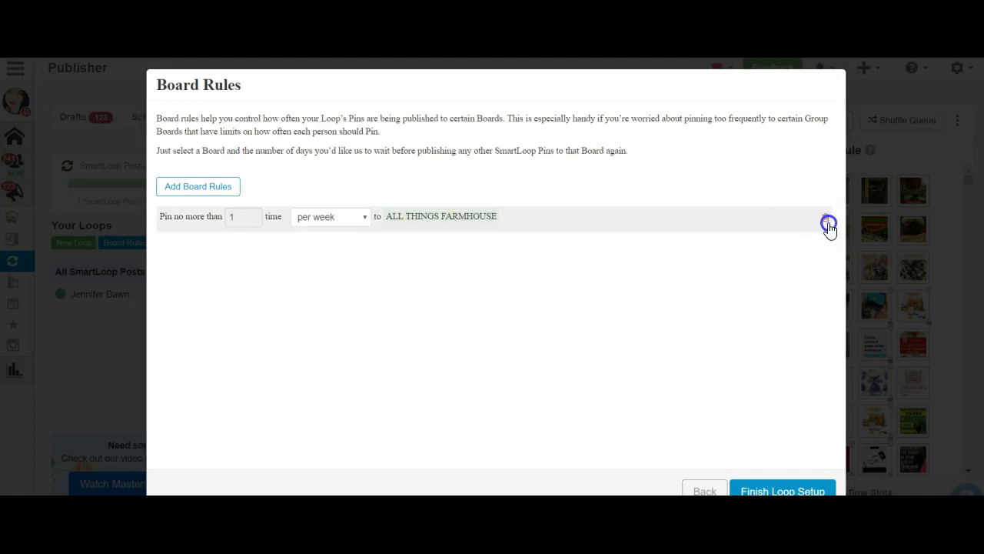
left_click(203, 191)
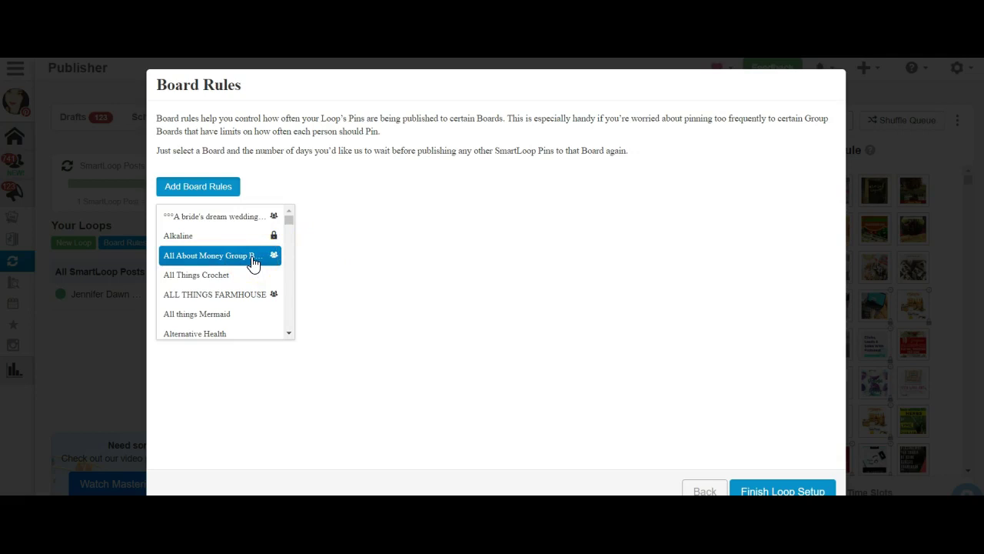
left_click(745, 207)
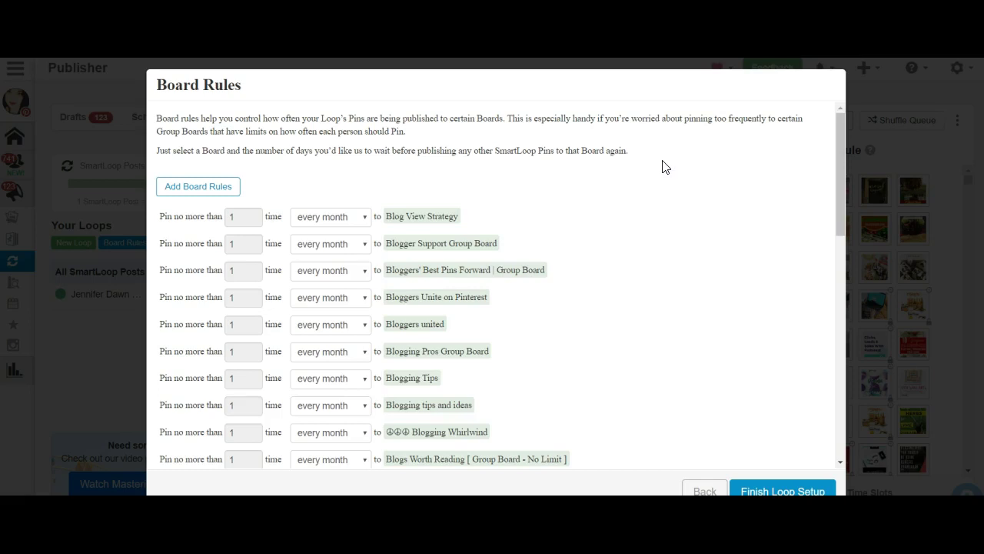
Finish the loop setup and dismiss the success confirmation
left_click(723, 173)
left_click(765, 490)
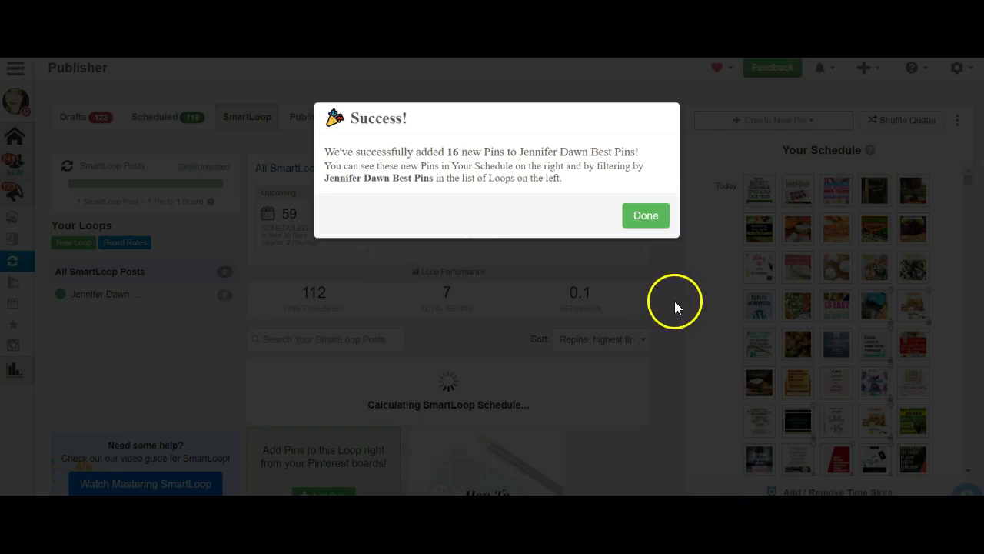
left_click(649, 221)
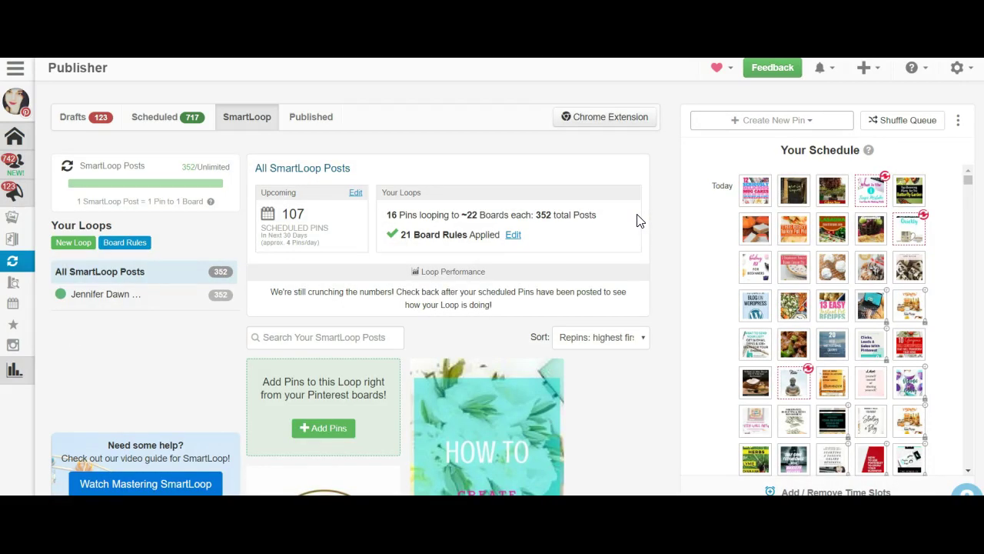
left_click(582, 250)
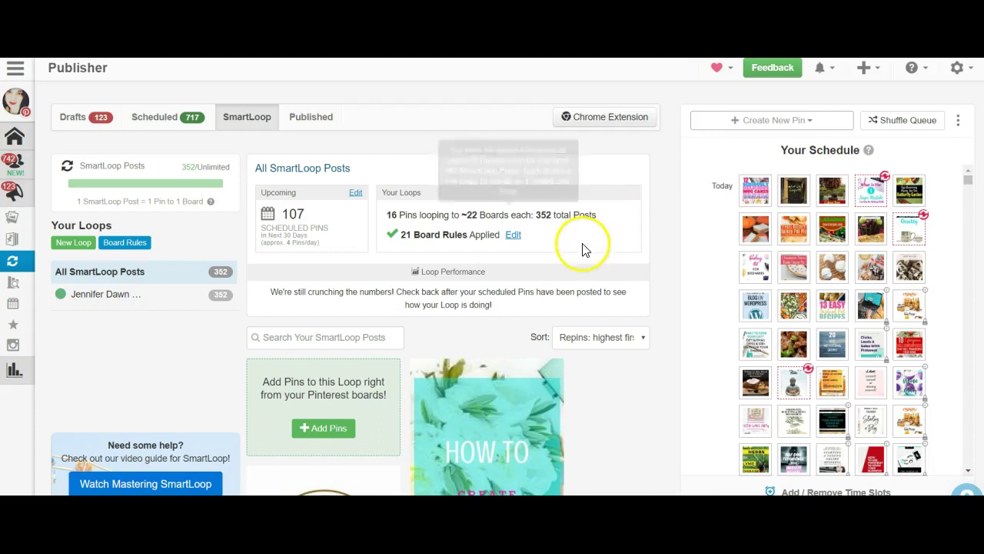
mouse_move(617, 234)
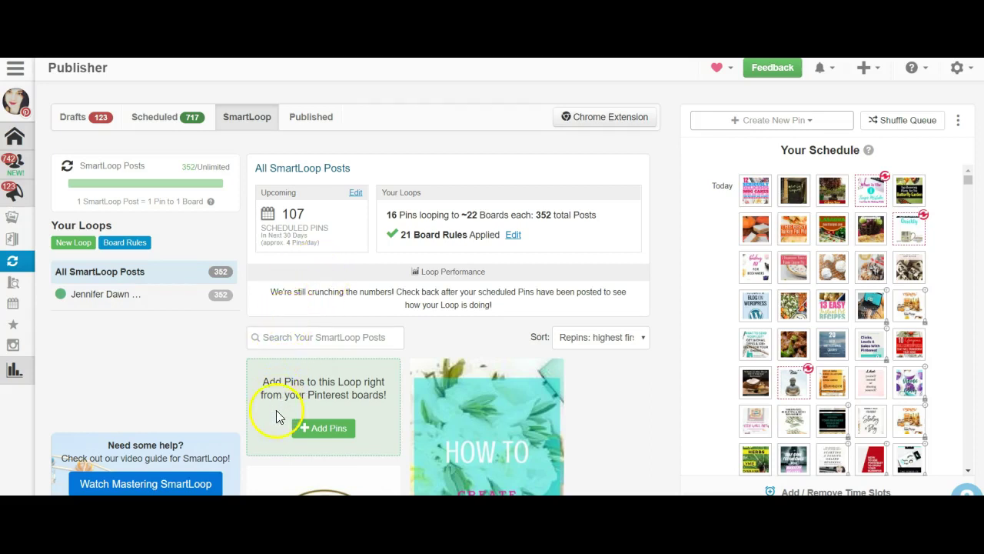
Start adding more Pinterest pins to the best-pins loop, keeping its existing group boards, and proceed to choosing pins
left_click(314, 436)
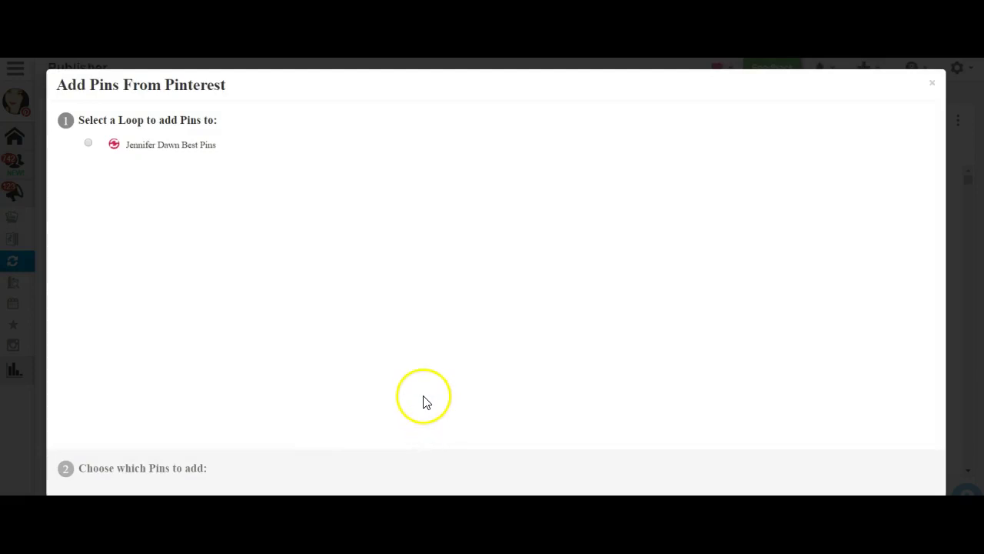
left_click(240, 150)
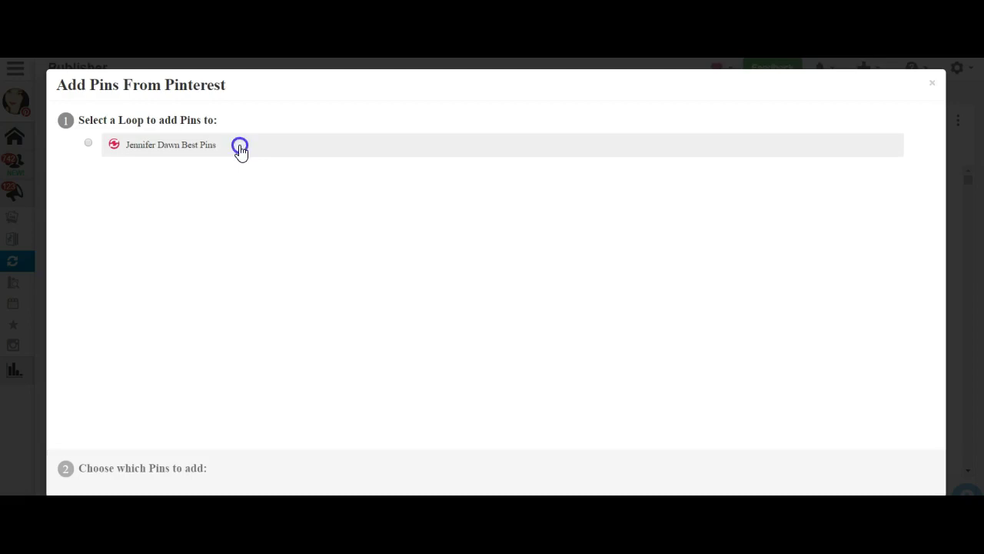
left_click(219, 267)
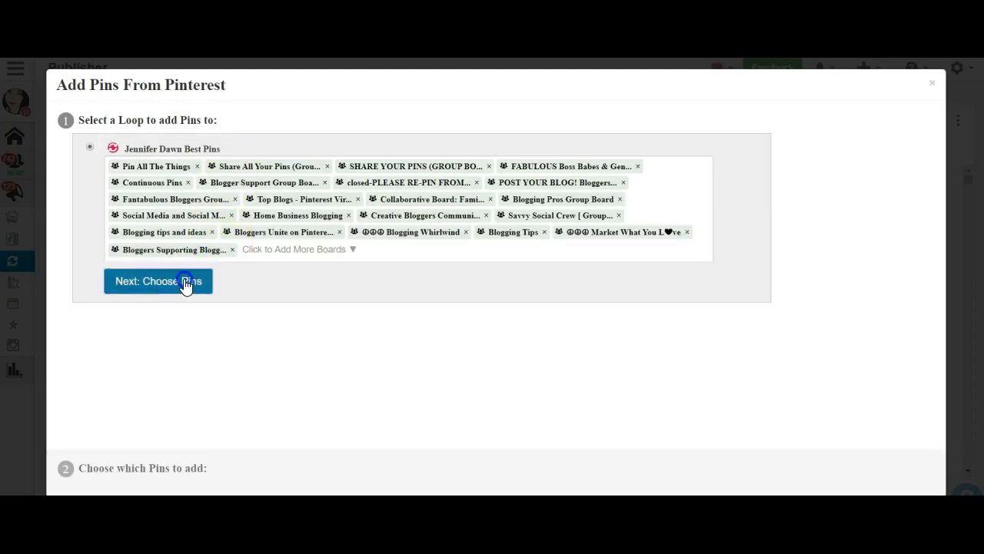
left_click(189, 282)
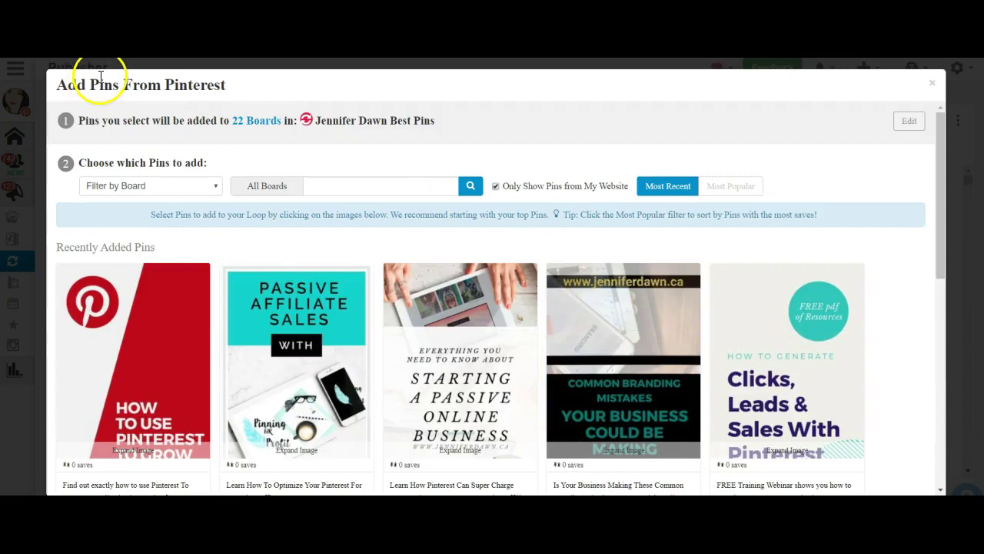
Examine the board filter options and the recently added pins available for the loop
left_click(216, 198)
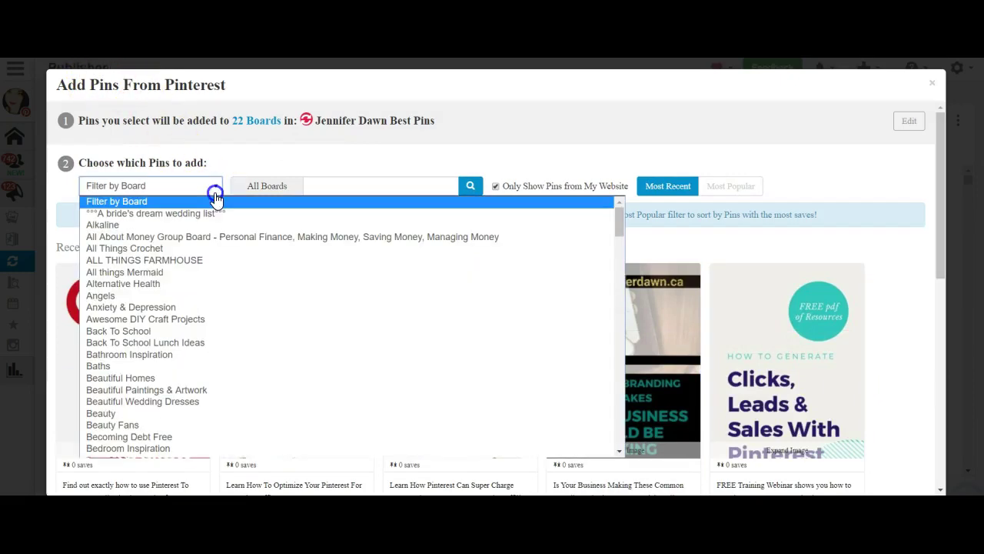
left_click(216, 197)
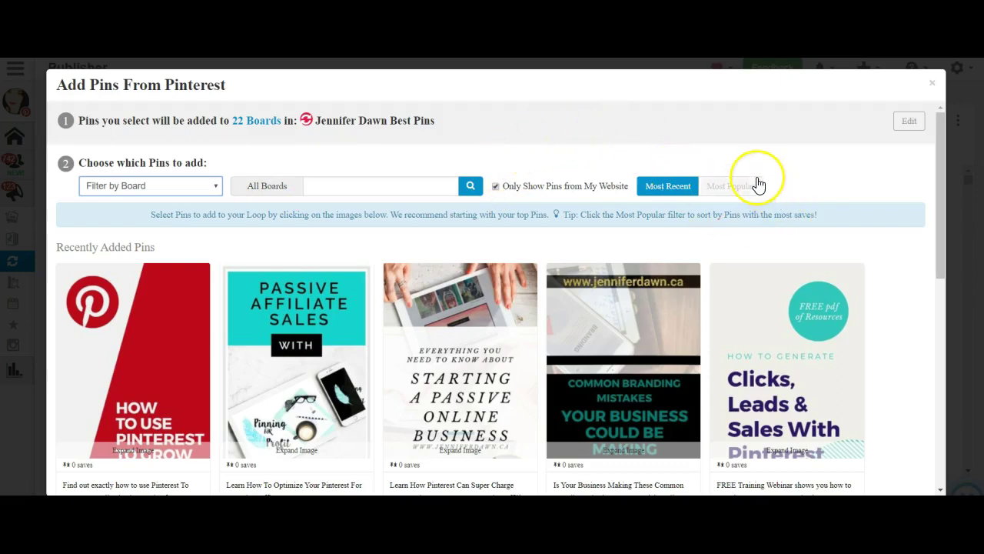
left_click(947, 184)
left_click_drag(946, 181, 938, 201)
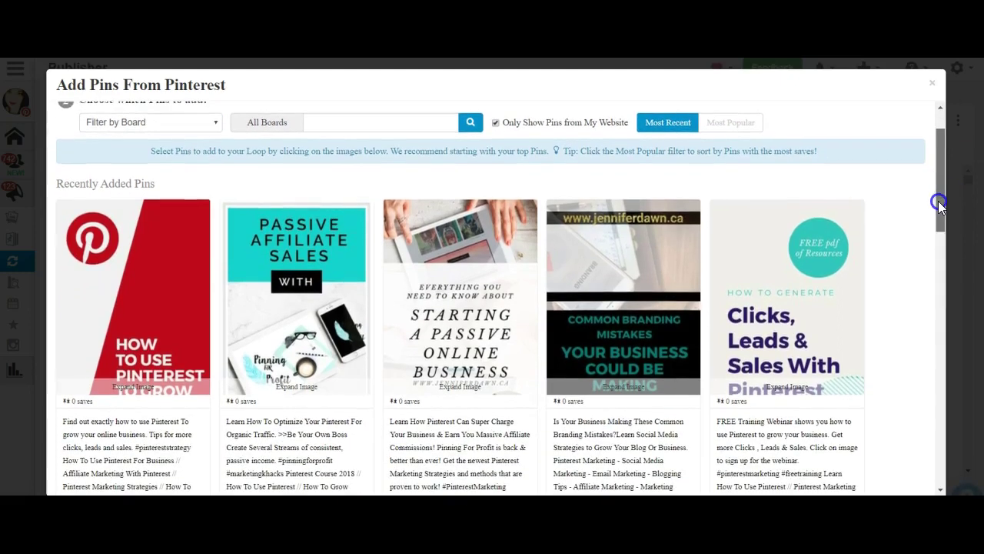
left_click_drag(938, 201, 934, 218)
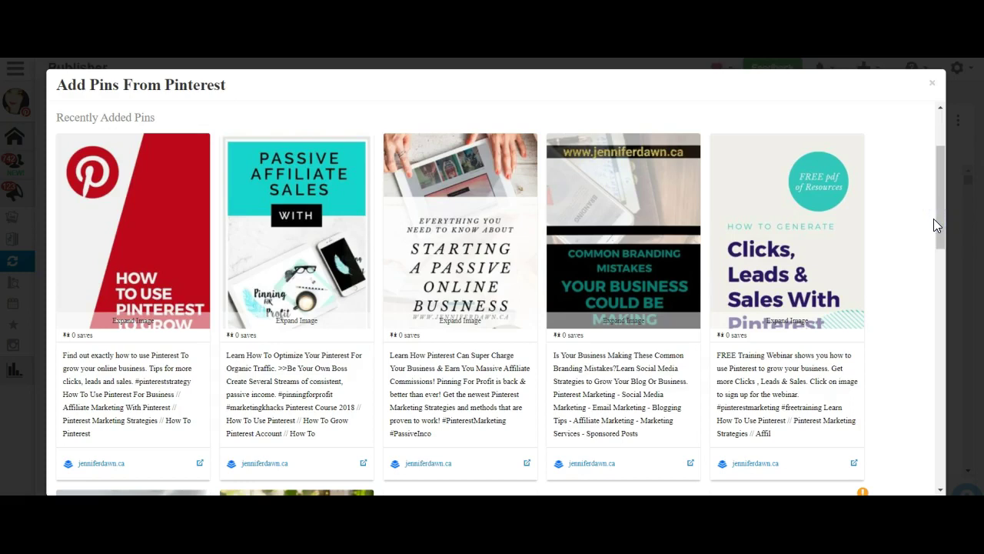
left_click(927, 220)
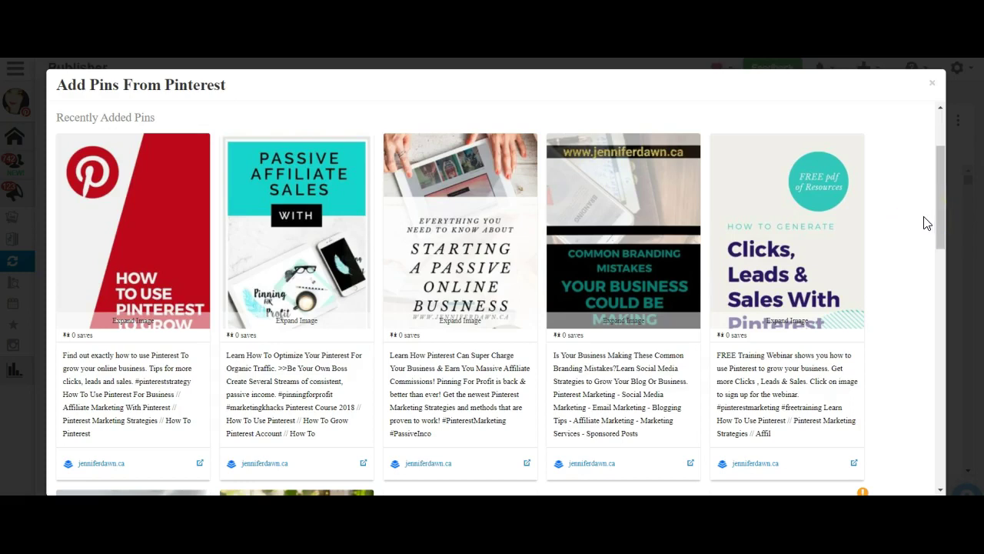